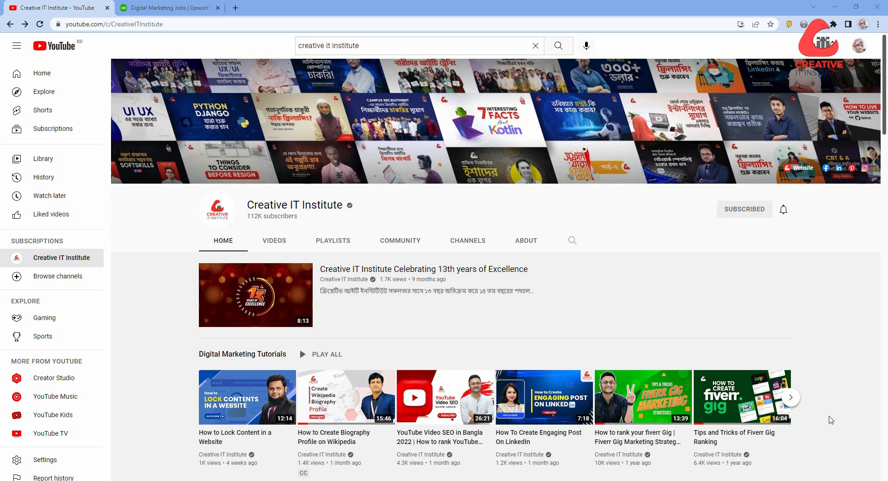
- Switch to Upwork, open the freelancer's own profile and start creating a new specialized profile
key(ctrl+Tab)
scroll(442, 324, up, 2)
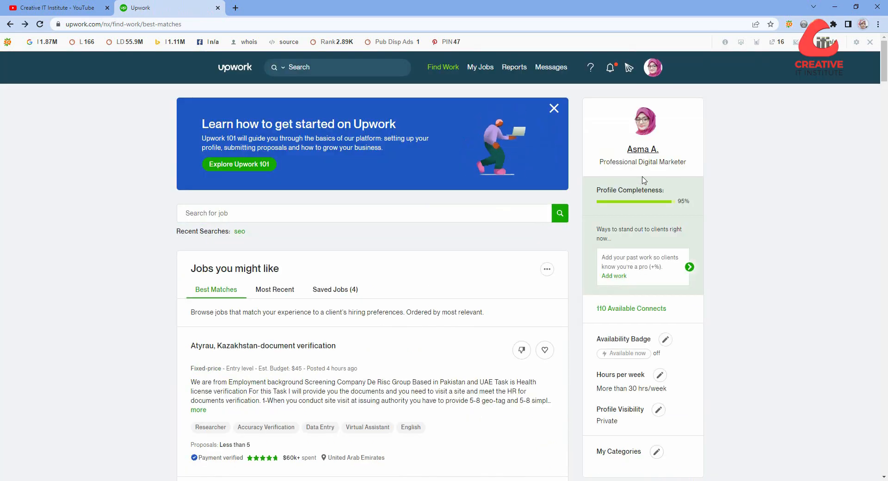
click(646, 139)
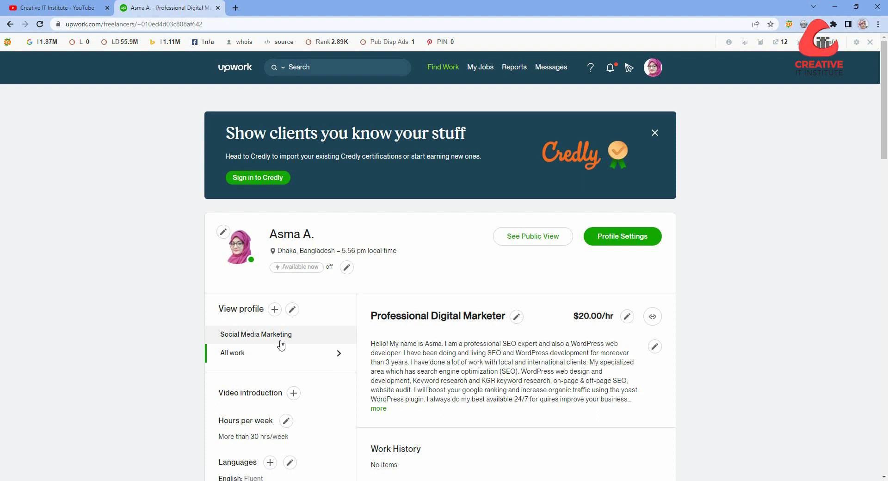
click(275, 309)
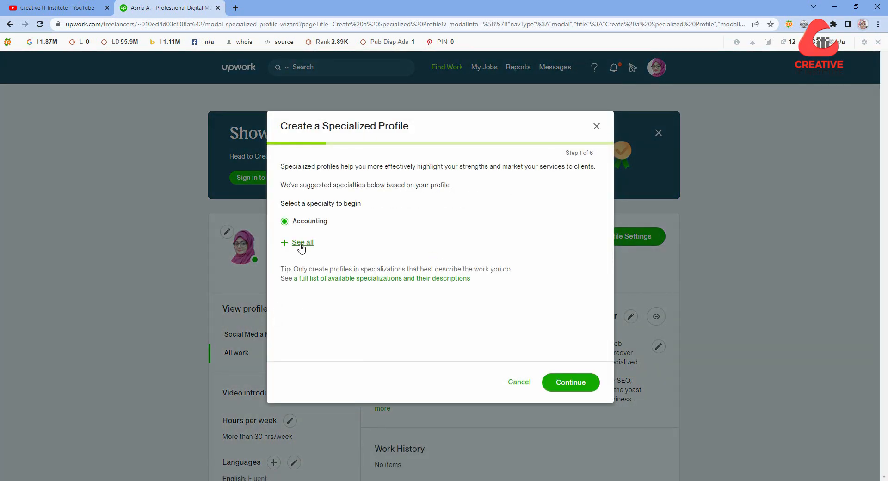
- Find Content Strategy among all specialties by searching for "con", choose it and continue to the skills
click(301, 245)
click(298, 262)
text(c)
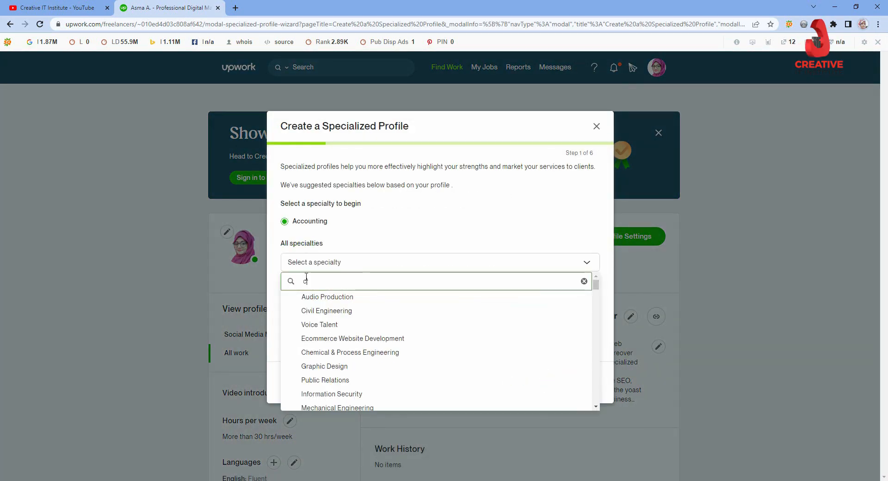
text(on)
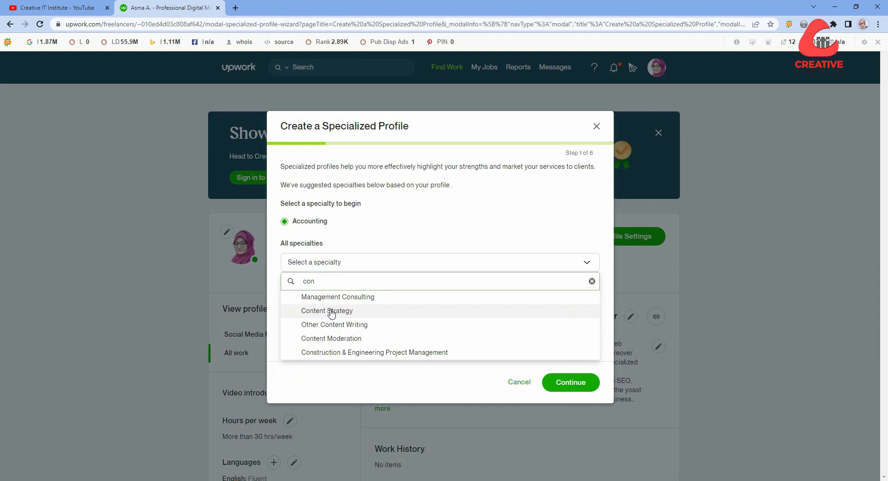
click(331, 313)
click(566, 385)
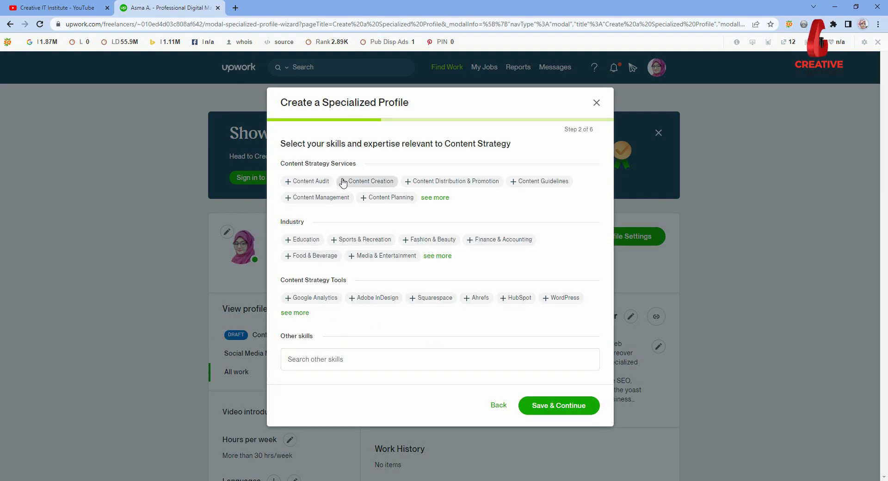
- Select the services Content Audit, Content Creation, Content Distribution & Promotion, Content Guidelines, Content Management and Content Planning
click(310, 181)
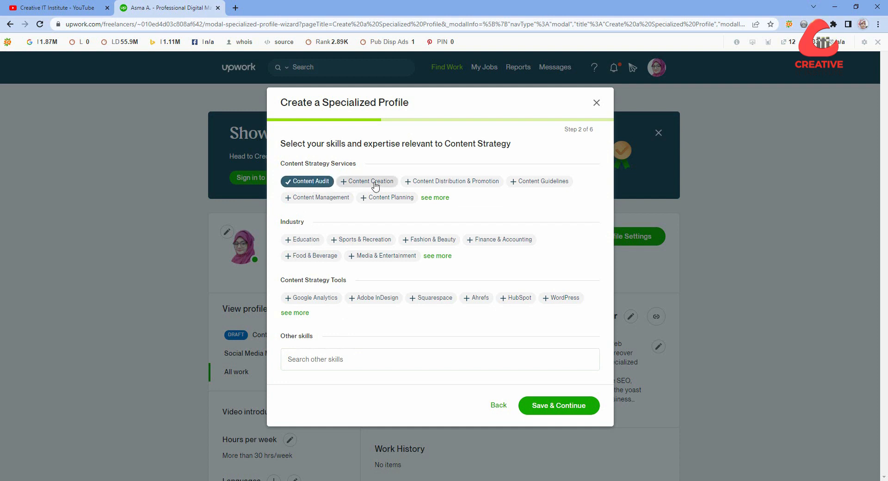
click(375, 184)
click(446, 183)
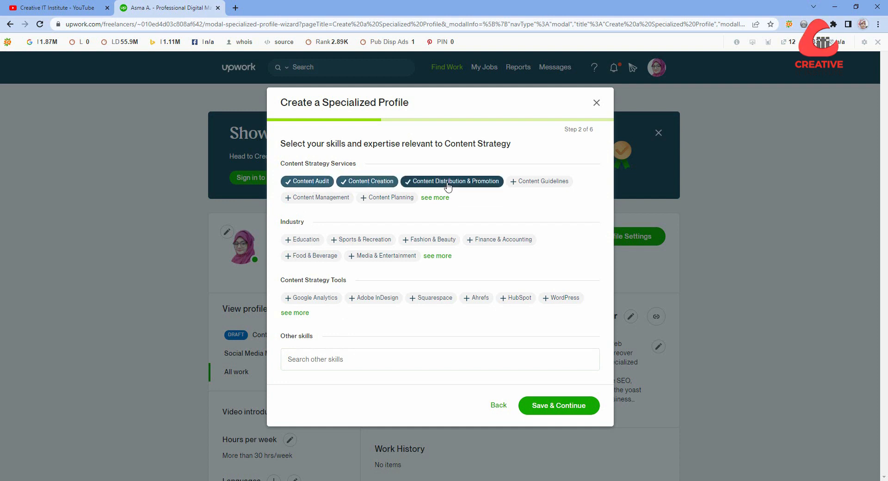
click(534, 183)
click(326, 199)
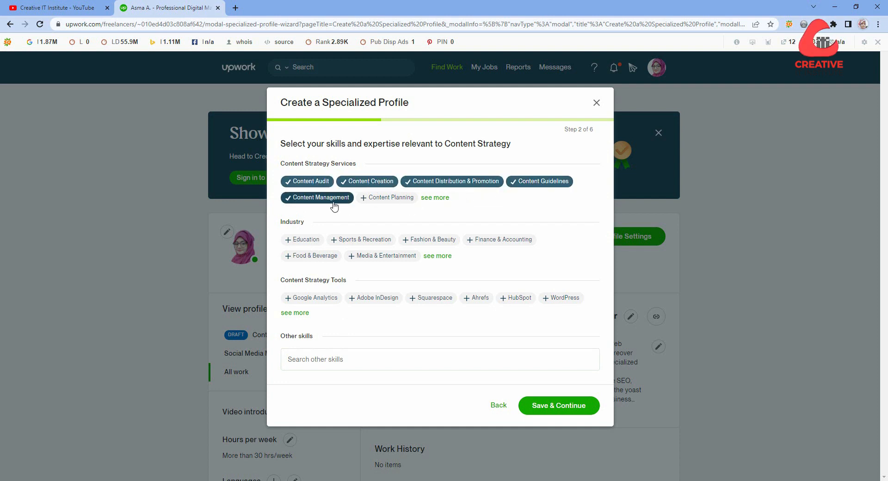
click(379, 198)
- Expand the service list and add Content Strategy, Market Research, Search Engine Optimization, Research & Strategy and Marketing Management
click(435, 199)
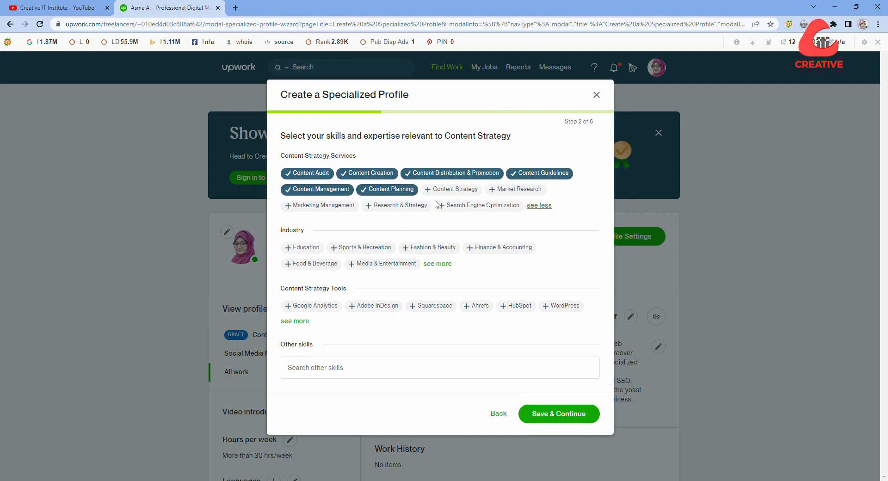
click(455, 189)
click(516, 190)
click(481, 206)
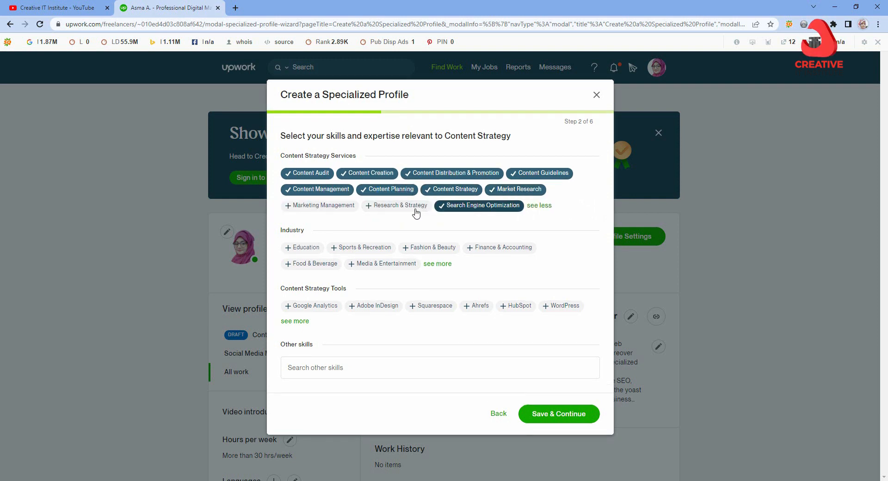
click(399, 205)
click(308, 205)
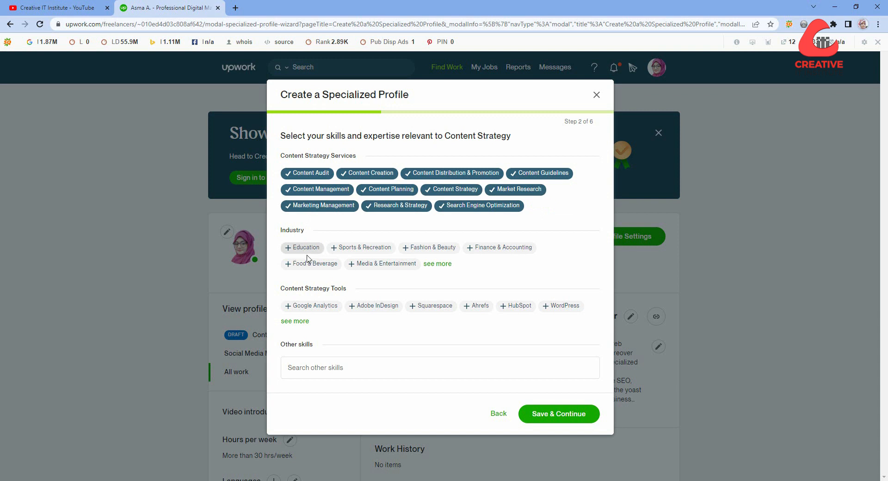
- Select the industries Education, Sports & Recreation, Fashion & Beauty, Finance & Accounting, Food & Beverage and Media & Entertainment
click(301, 249)
click(361, 248)
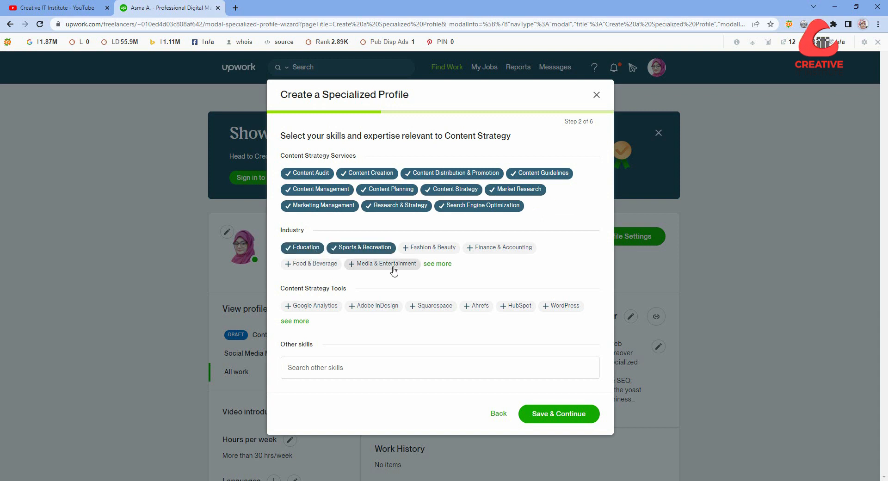
click(422, 250)
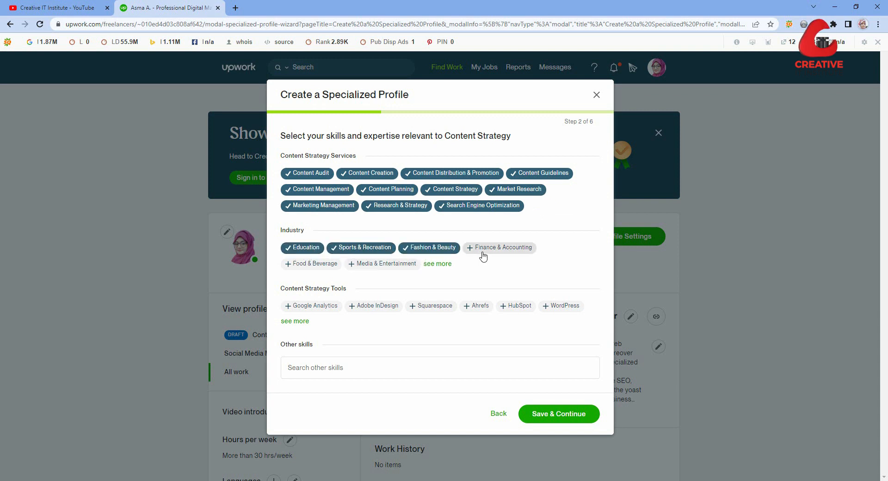
click(485, 250)
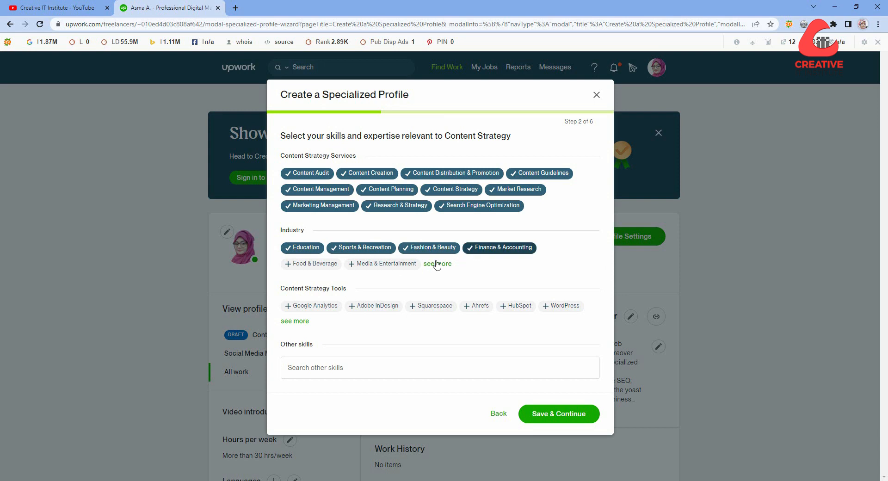
click(314, 265)
click(376, 267)
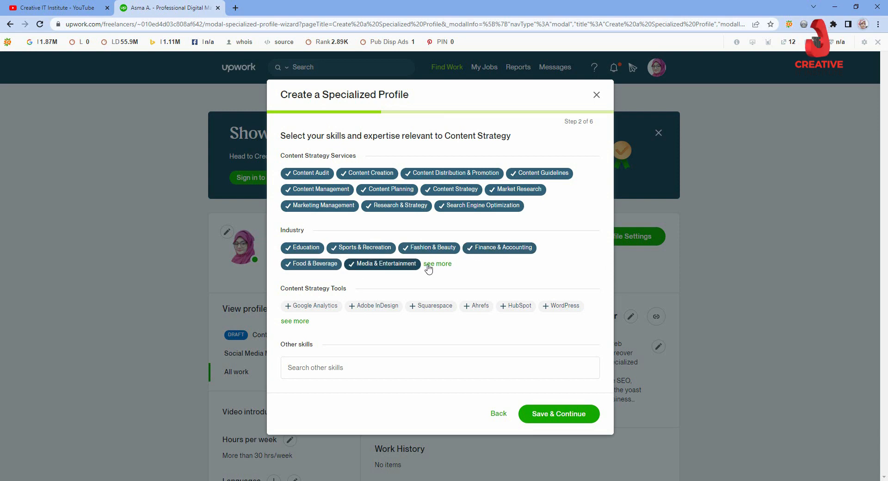
- Expand the industries and add Military & Defense, Religious, Charitable & Nonprofit, Science & Medicine, HR & Business Services, Art & Design and Real Estate
click(435, 263)
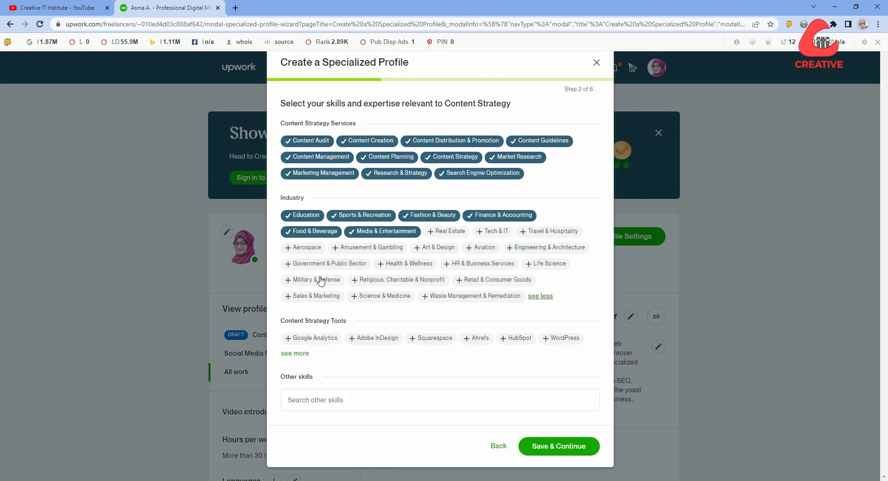
click(300, 283)
click(404, 282)
click(383, 297)
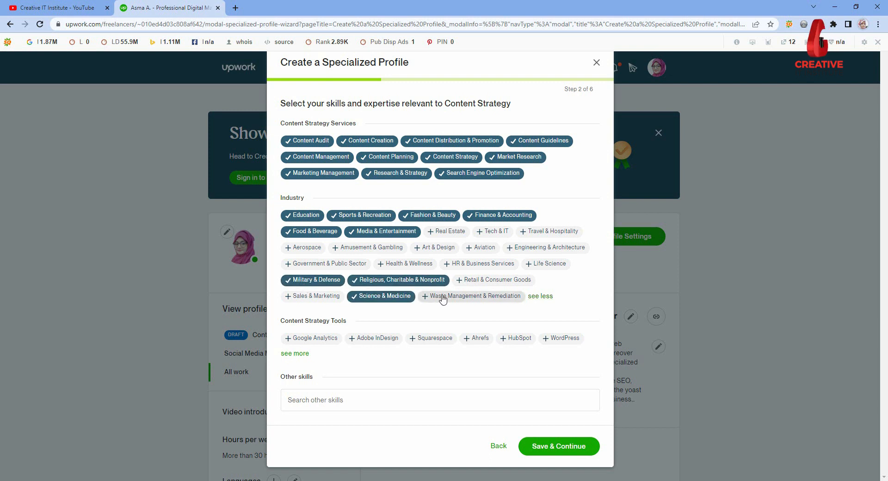
click(482, 263)
click(437, 247)
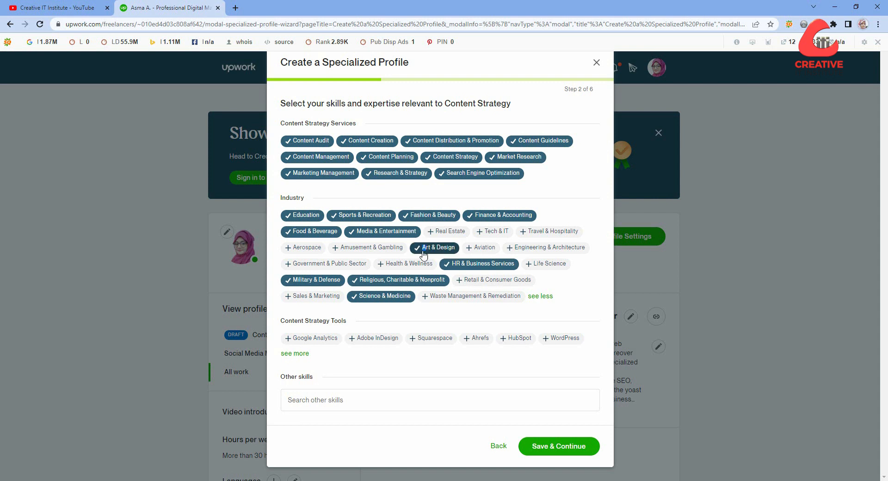
click(447, 233)
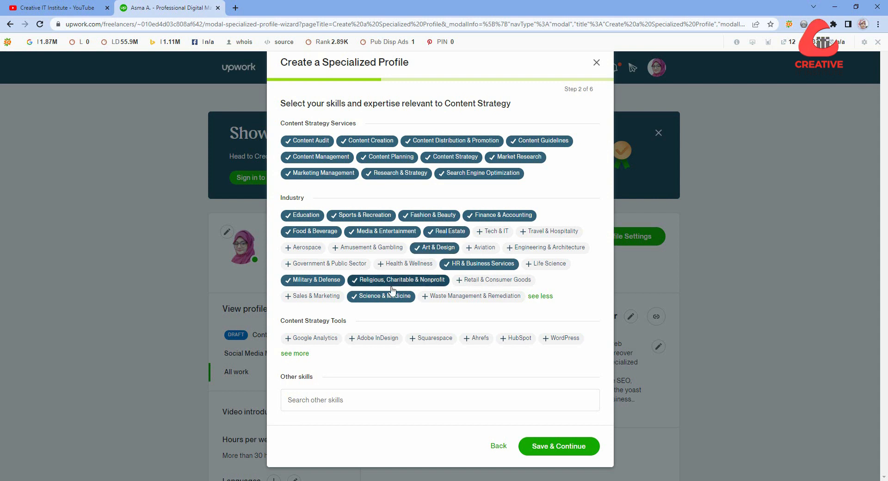
- Select the tools Google Analytics, Adobe InDesign, Ahrefs, HubSpot and WordPress, leave other skills empty, and save the skills
click(310, 340)
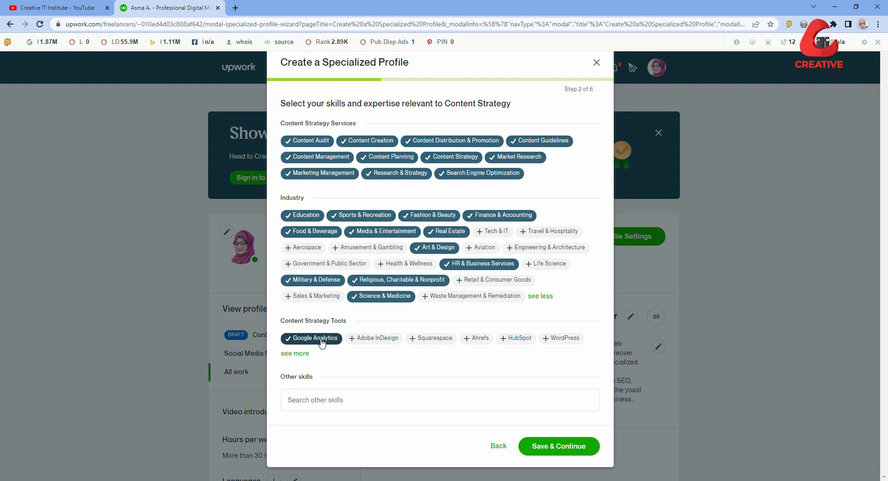
click(383, 341)
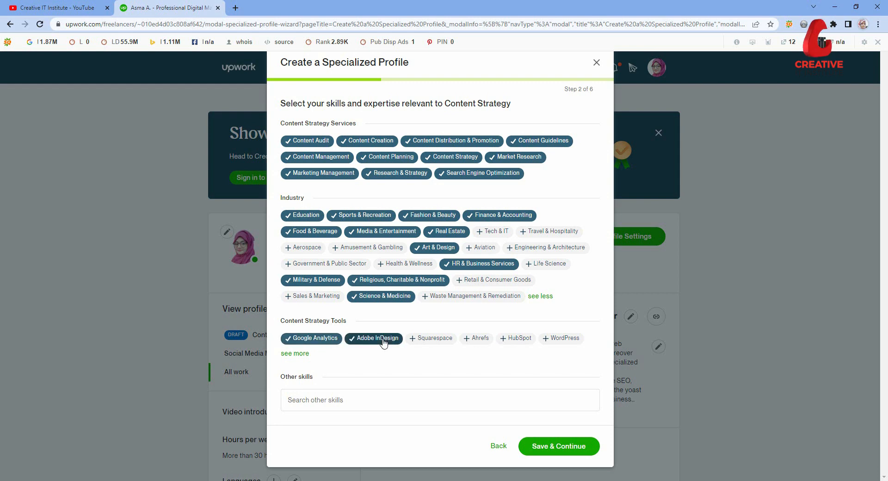
click(477, 339)
click(517, 339)
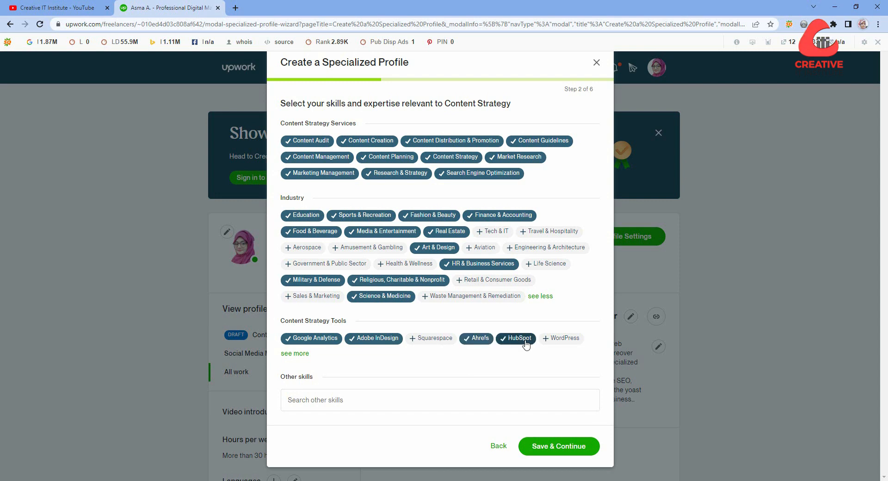
click(559, 339)
click(295, 354)
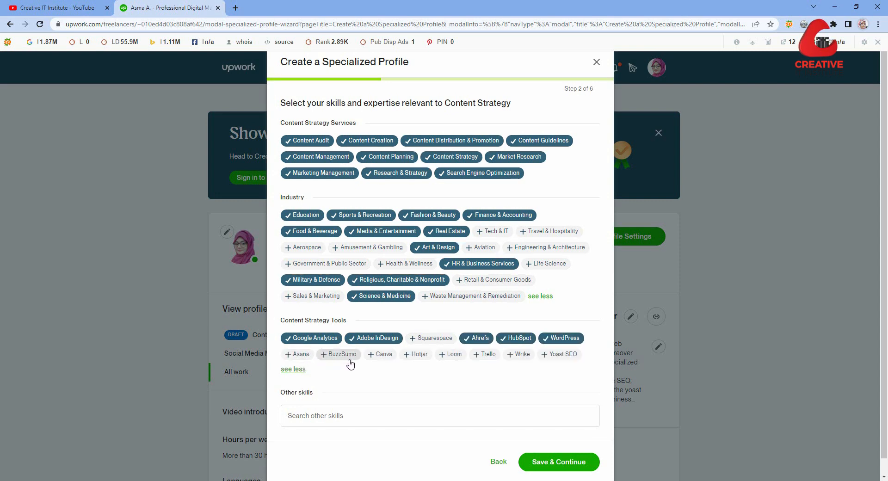
scroll(333, 364, down, 1)
click(304, 400)
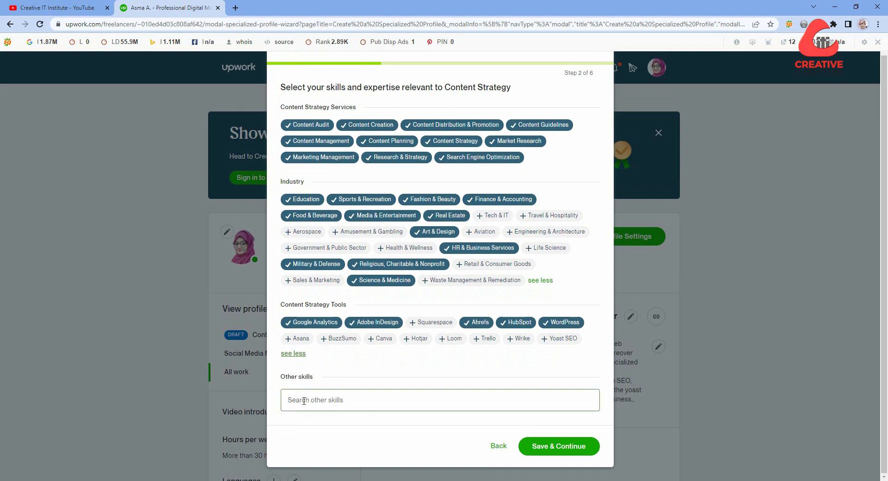
scroll(304, 400, up, 1)
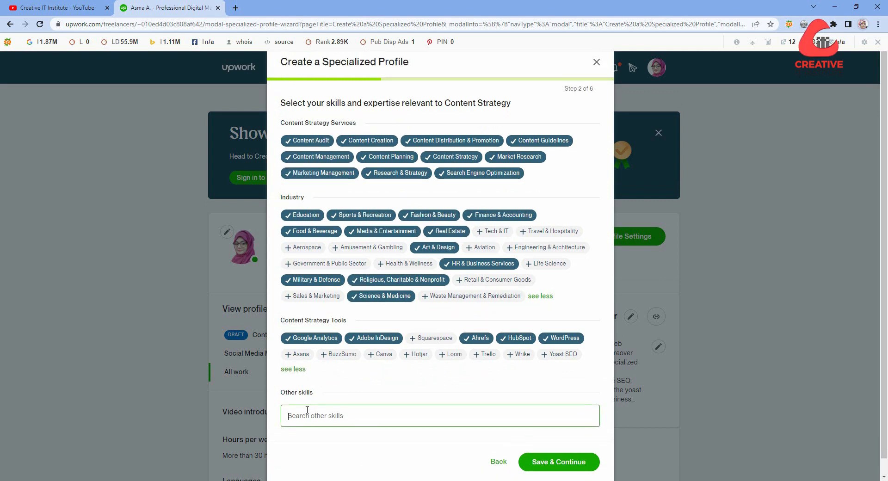
click(554, 462)
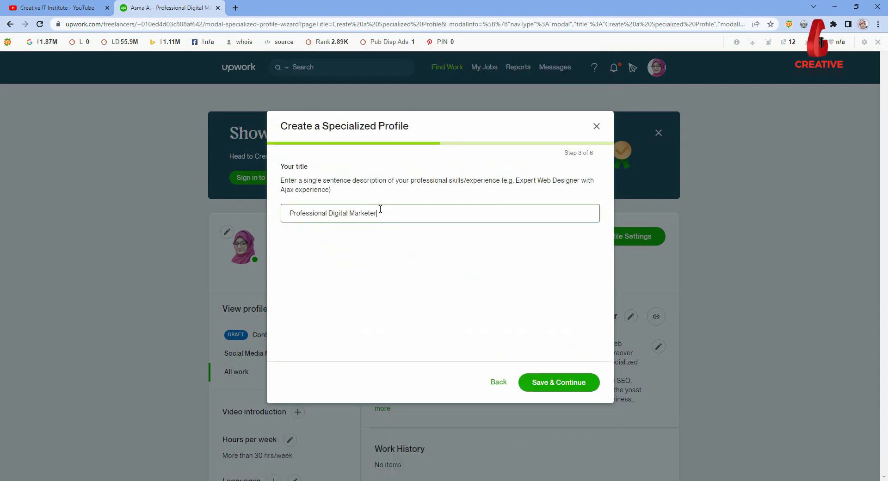
- Replace the profile title with "Professional content writer" and save it
drag(380, 210, 244, 224)
key(BackSpace)
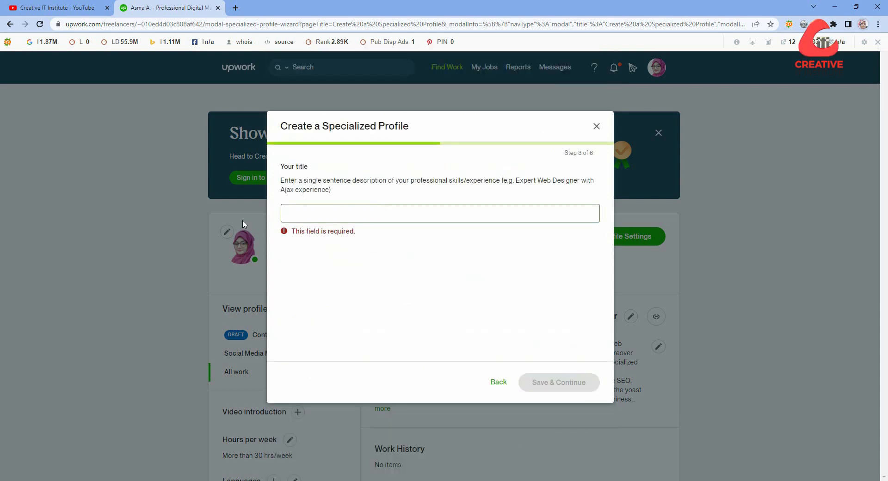
text(Prof)
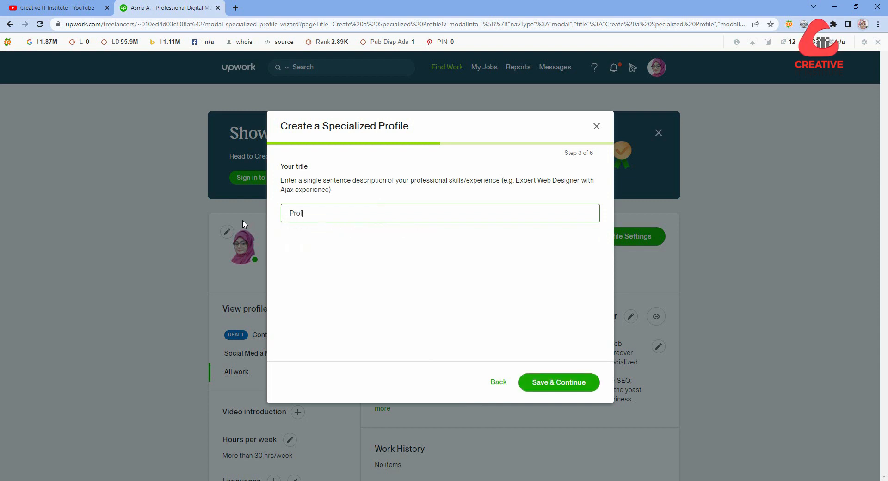
text(essional comt)
key(BackSpace)
key(BackSpace)
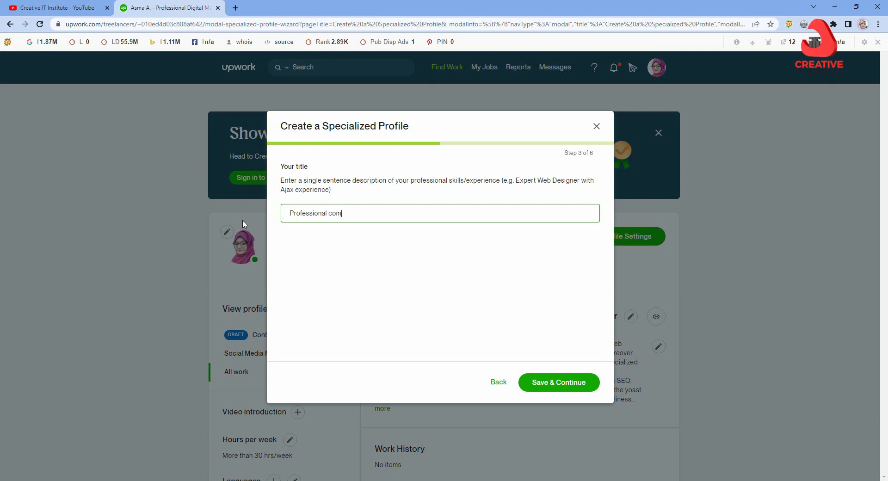
text(ntent)
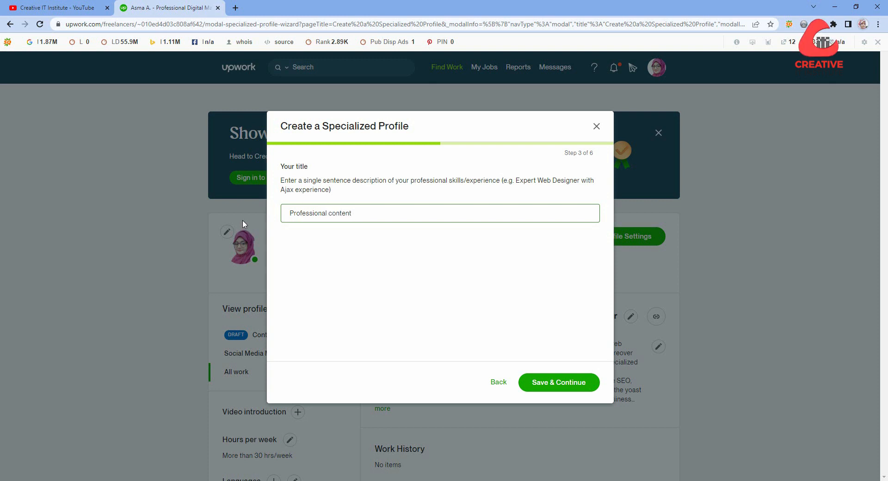
text( writer)
click(575, 383)
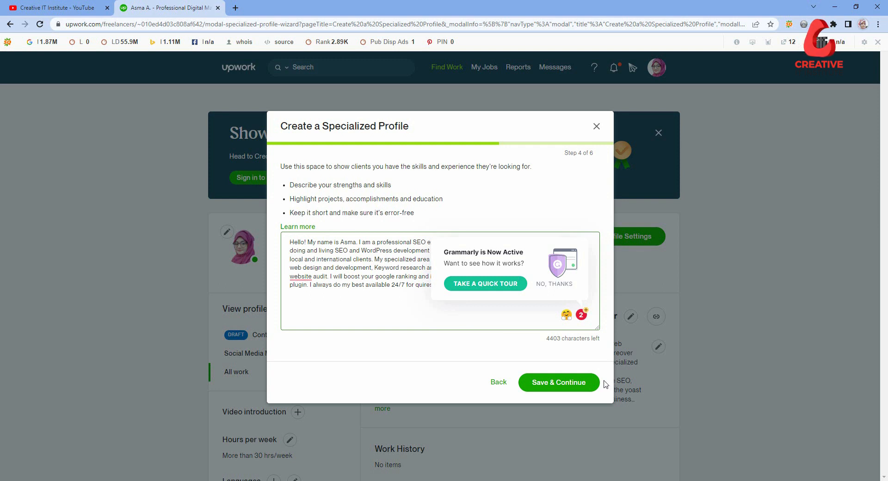
- Keep the prefilled overview, include all four portfolio items in the specialized profile, and save the selection
click(558, 381)
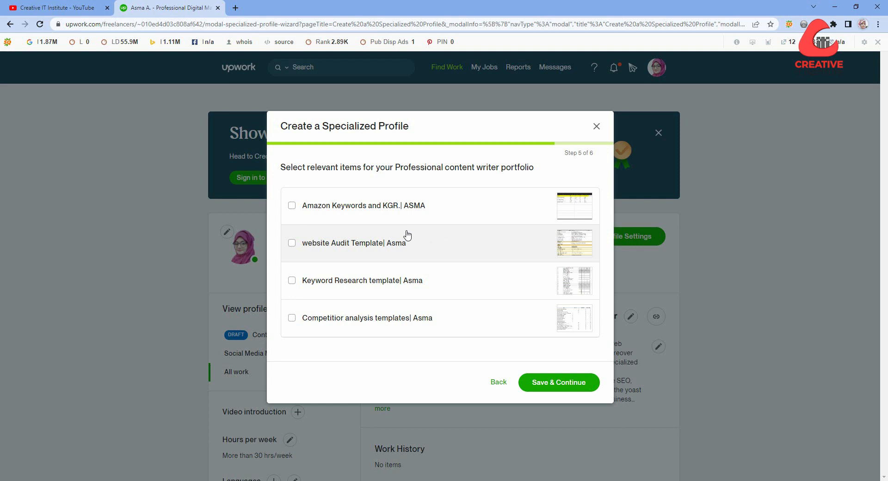
click(291, 205)
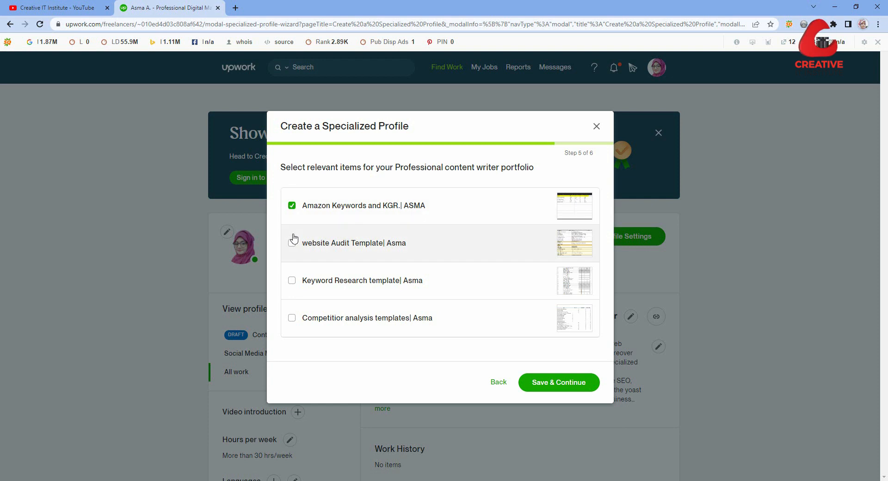
click(291, 243)
click(291, 280)
click(292, 318)
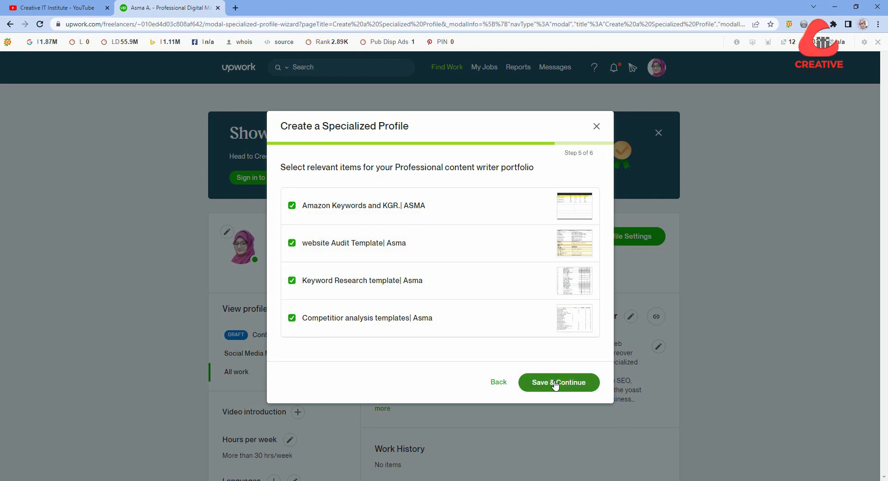
click(555, 382)
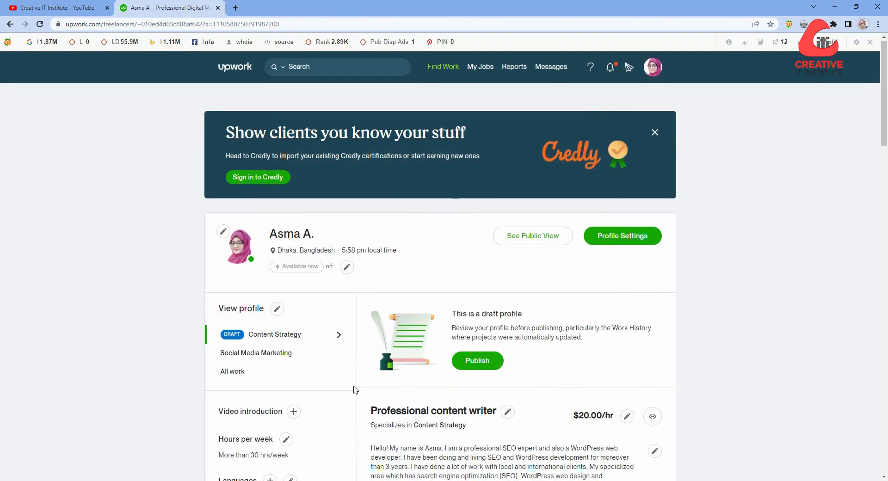
- Review the draft Content Strategy profile's overview, work history and portfolio, and return to the YouTube channel page
scroll(353, 388, down, 4)
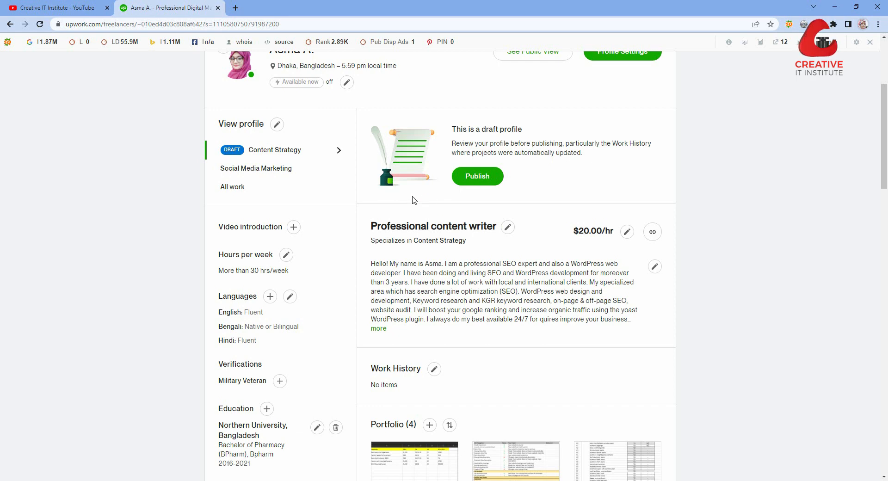
scroll(413, 199, down, 2)
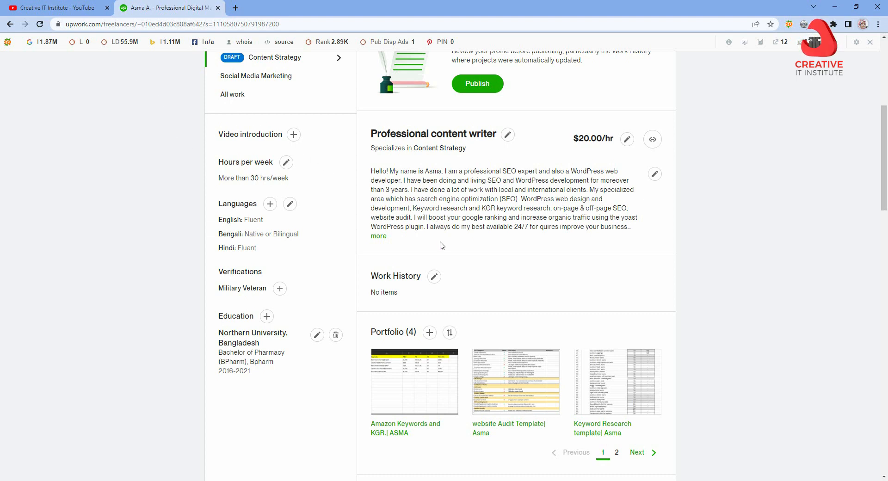
key(ctrl+Tab)
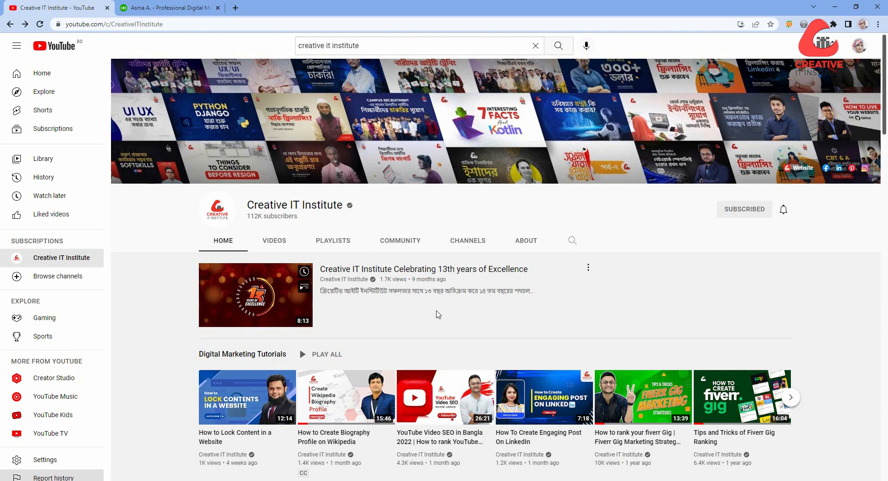